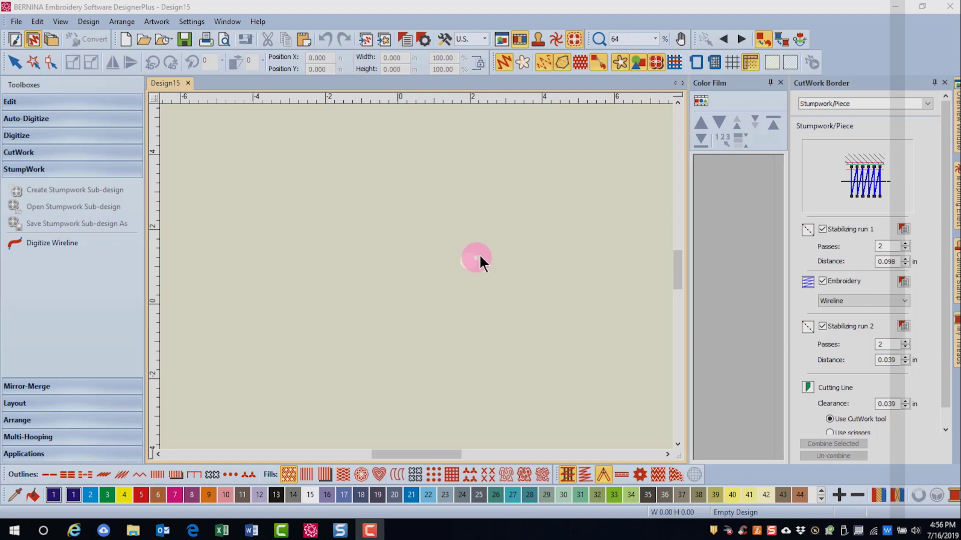
- Turn off Stabilizing run 1 and set the wireline to 24-gauge wire with a 2.5 mm cover width
left_click(822, 230)
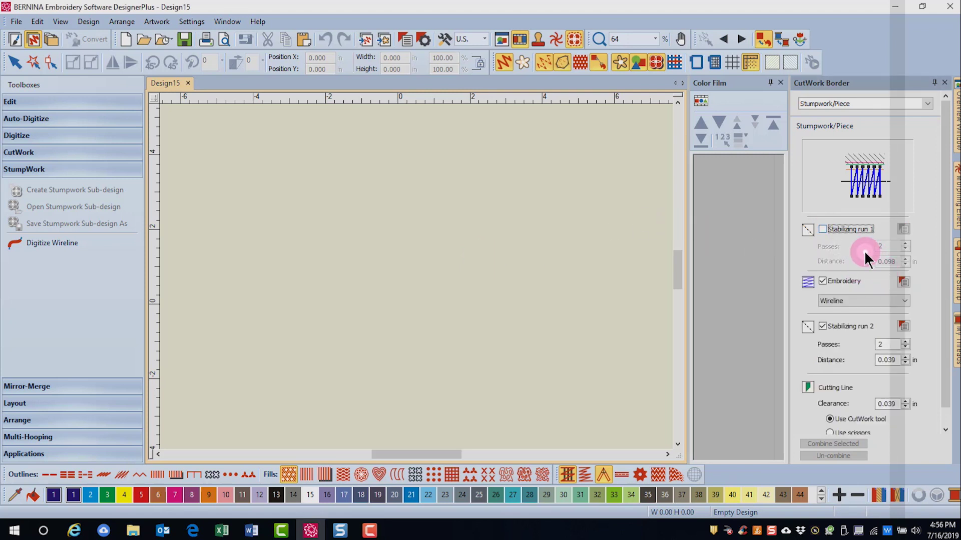
left_click(904, 282)
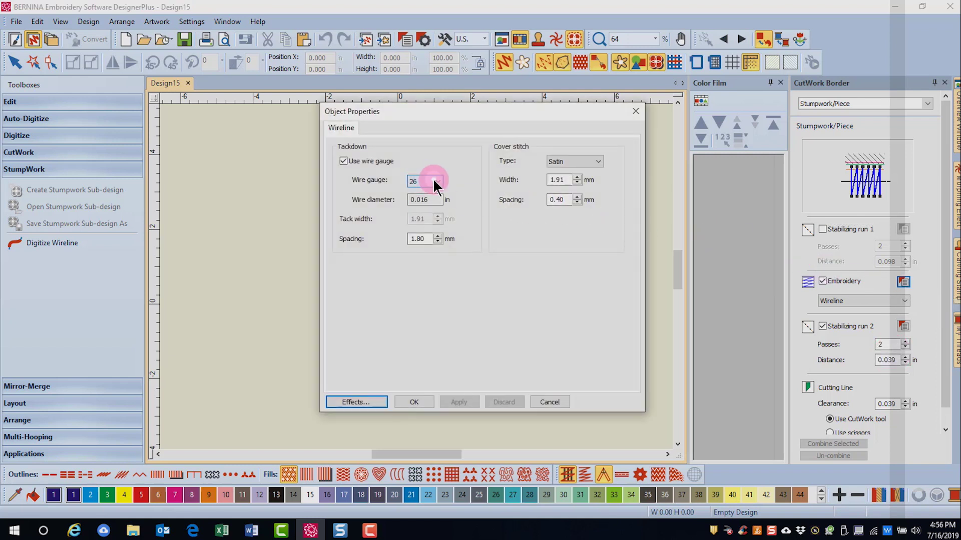
left_click(438, 180)
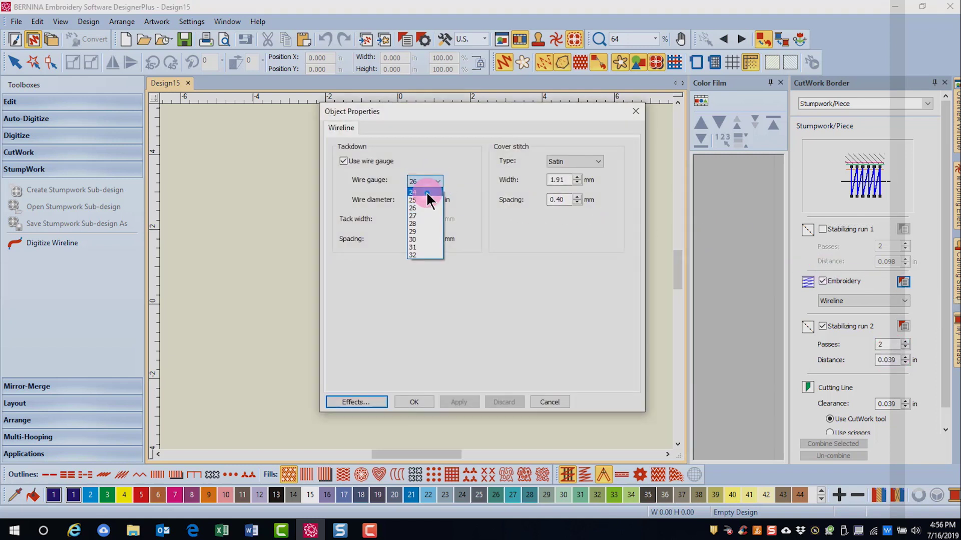
left_click(428, 199)
left_click_drag(565, 180, 518, 185)
type("2.5")
left_click(414, 402)
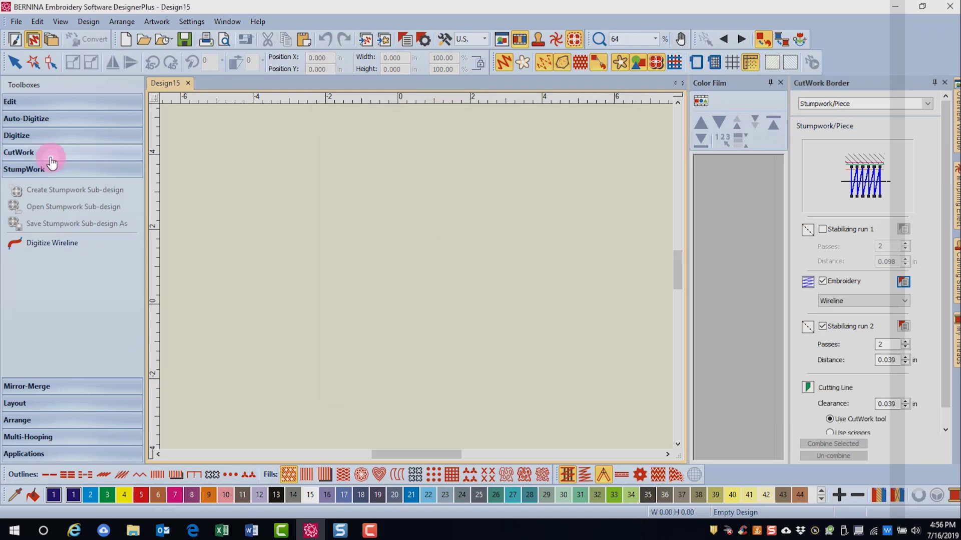
- Digitize a leaf piece from a bottom start point, a curved left side and a sharp top tip
left_click(51, 161)
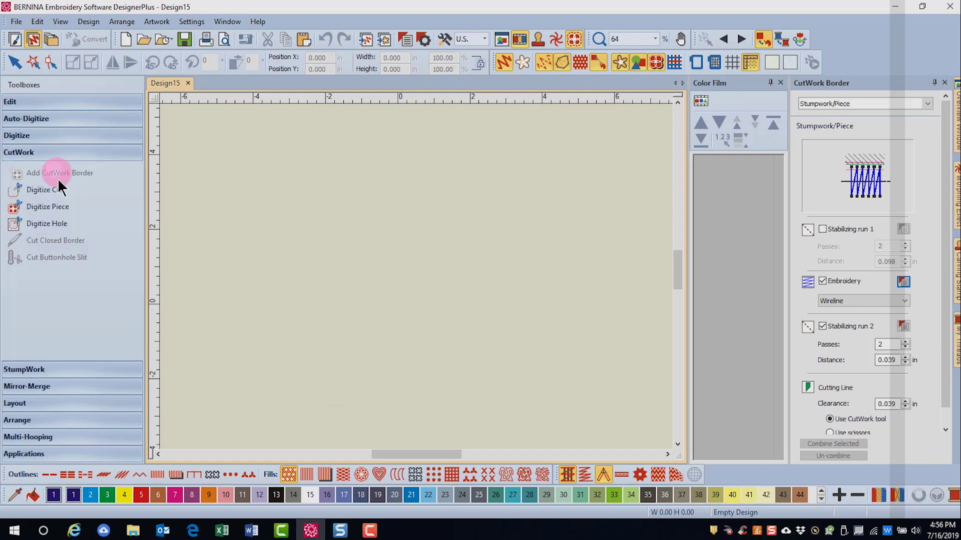
left_click(57, 214)
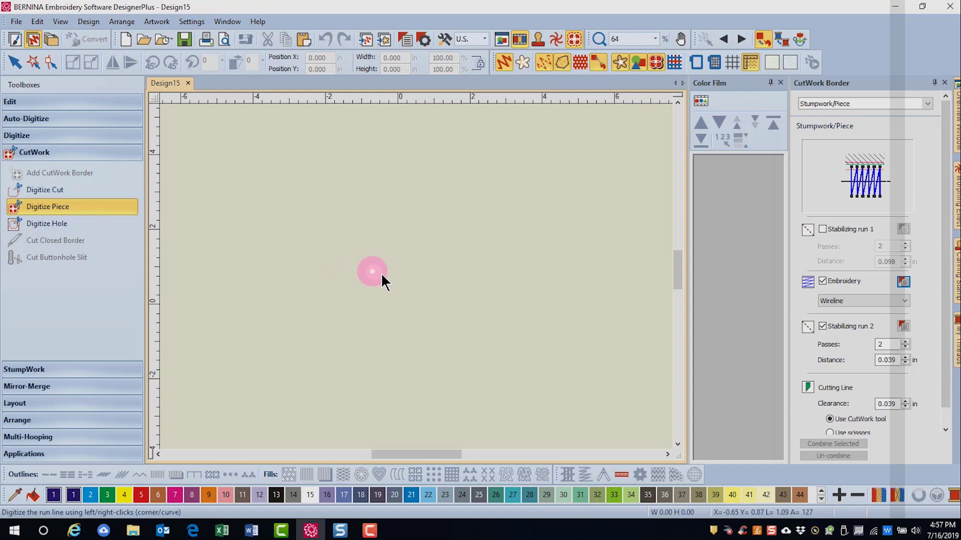
left_click(328, 288)
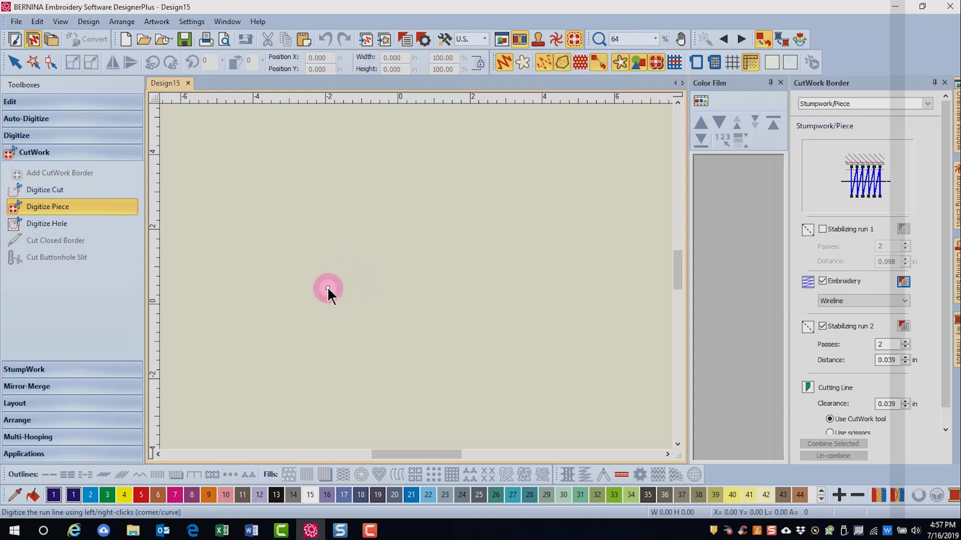
right_click(343, 208)
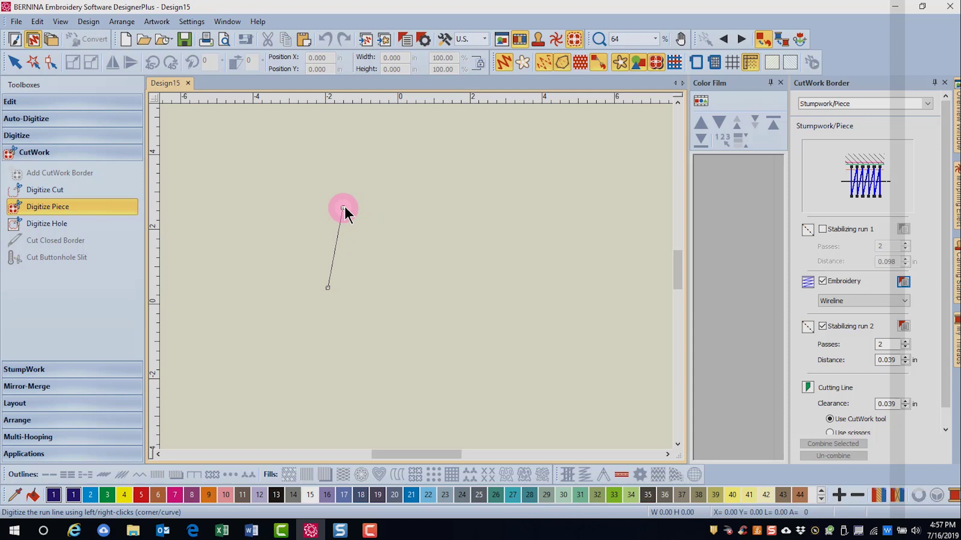
left_click(422, 166)
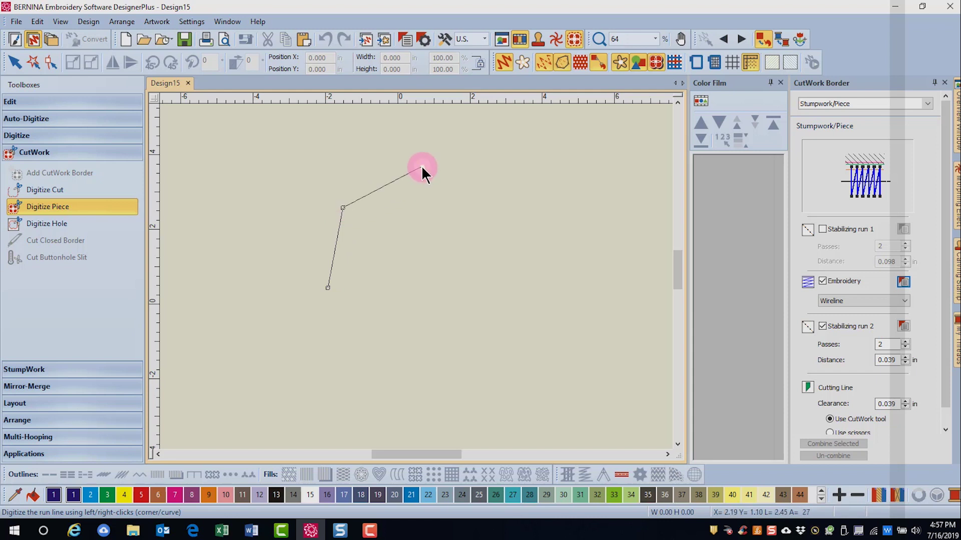
left_click(416, 240)
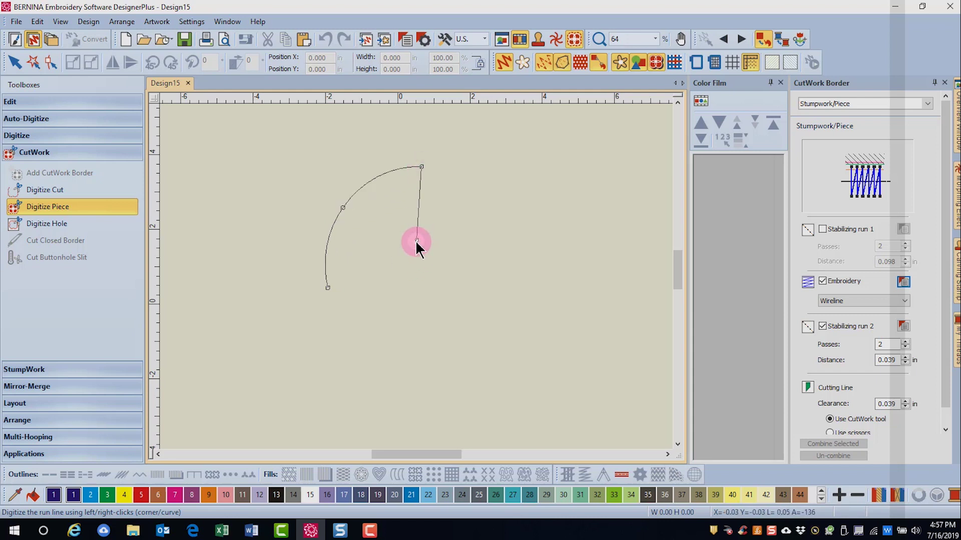
key("Return")
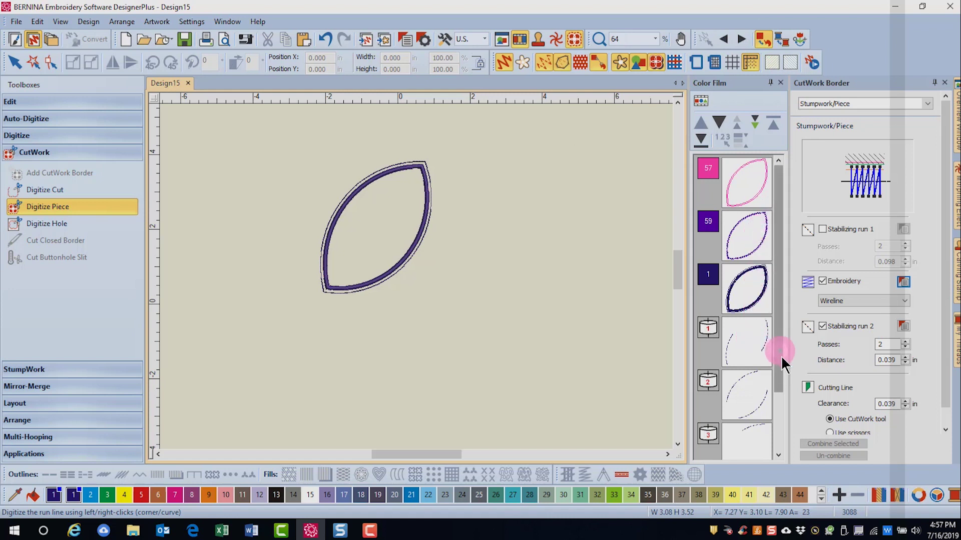
- Stop digitizing pieces and clear the current selection
mouse_move(783, 365)
left_mouse_down()
mouse_move(796, 422)
mouse_move(799, 295)
mouse_move(859, 296)
left_mouse_up()
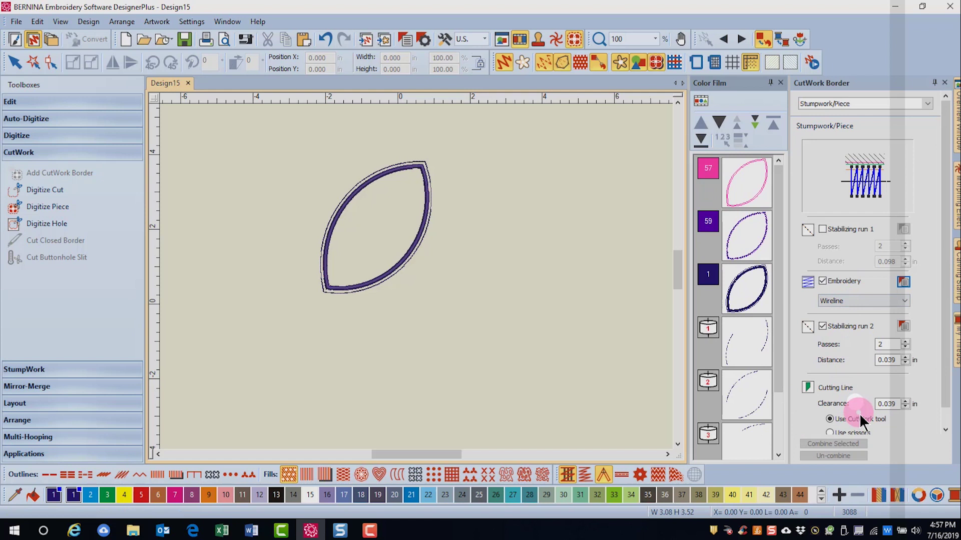
left_click(809, 376)
left_click(582, 195)
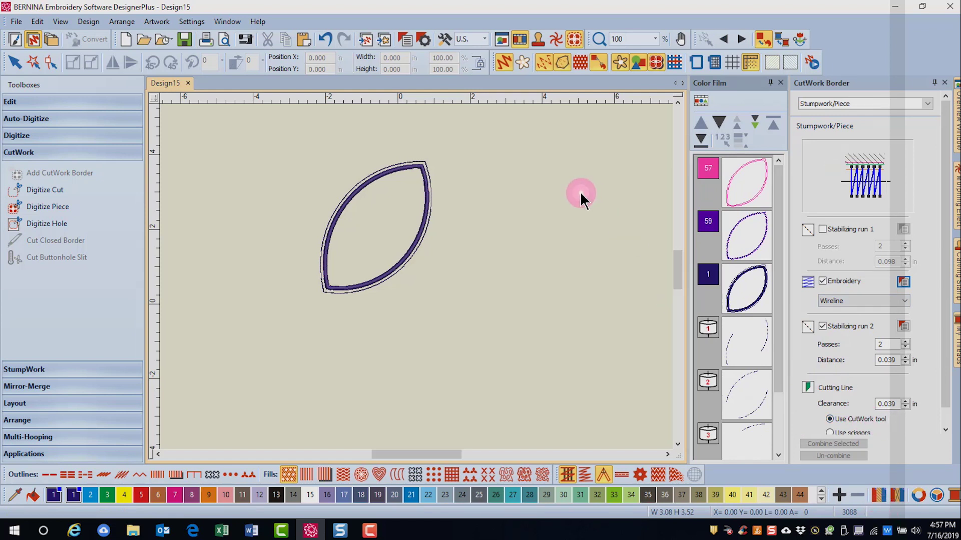
left_click(545, 193)
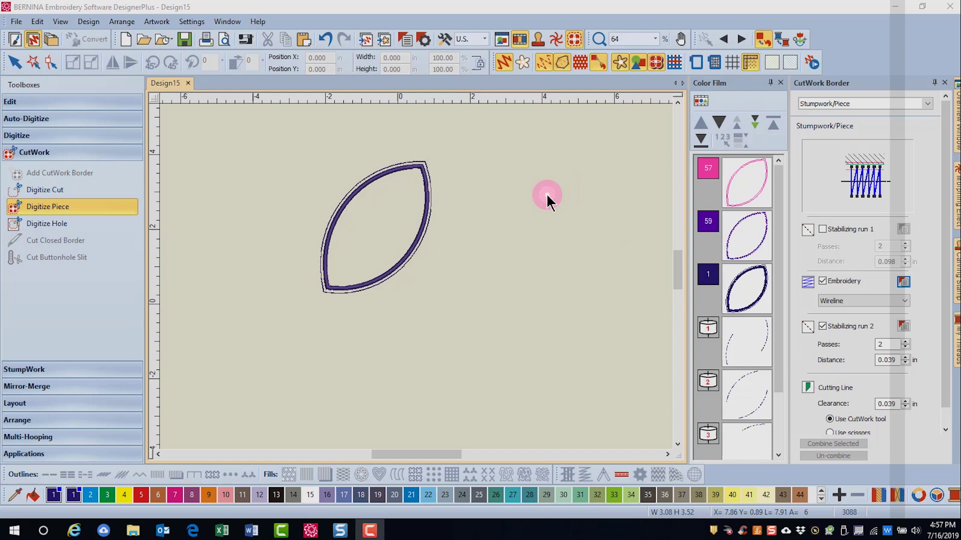
left_click(410, 225)
- Select the leaf and add Stabilizing run 1, 1 pass at 0.089 in
left_click(413, 250)
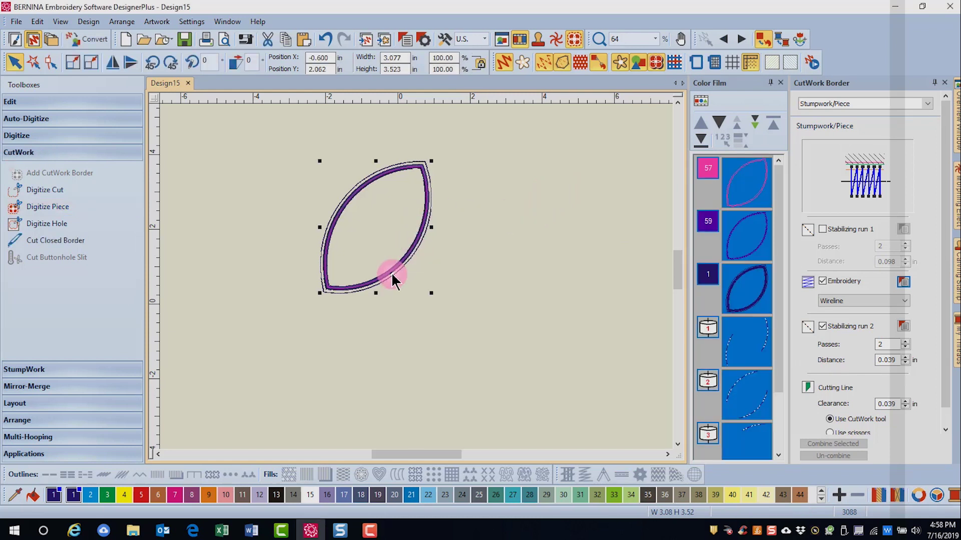
left_click(822, 230)
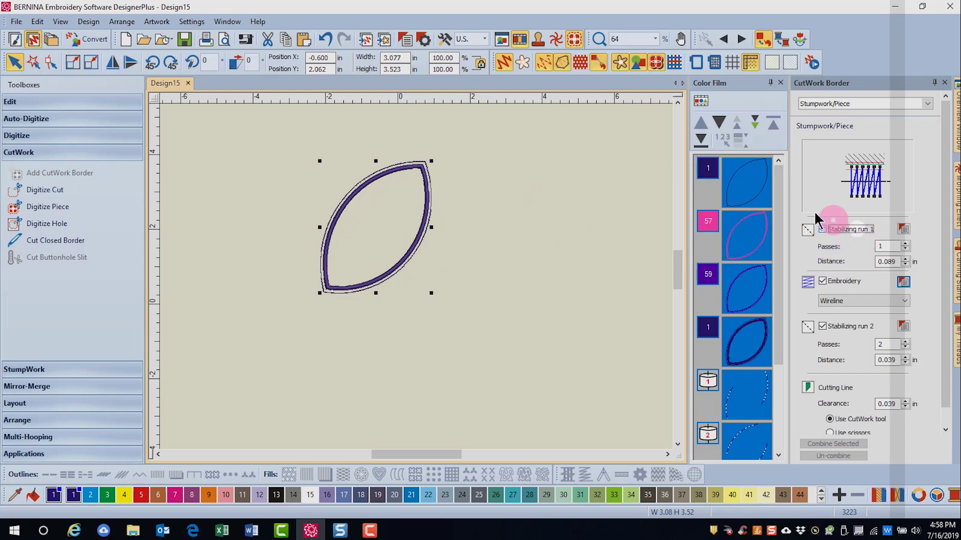
left_click(760, 193)
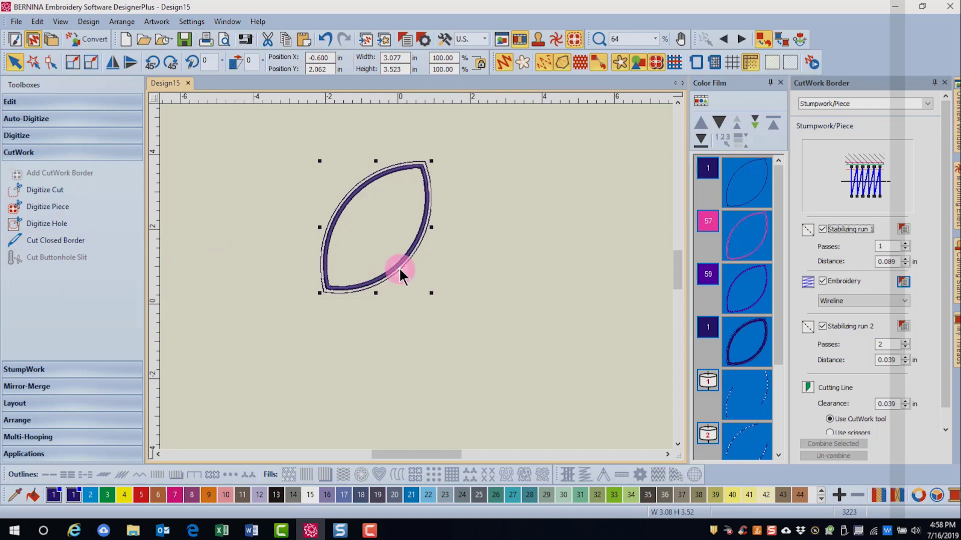
- Cut a gap at the leaf outline's top right, then undo it so the wireline stays closed
left_click(75, 245)
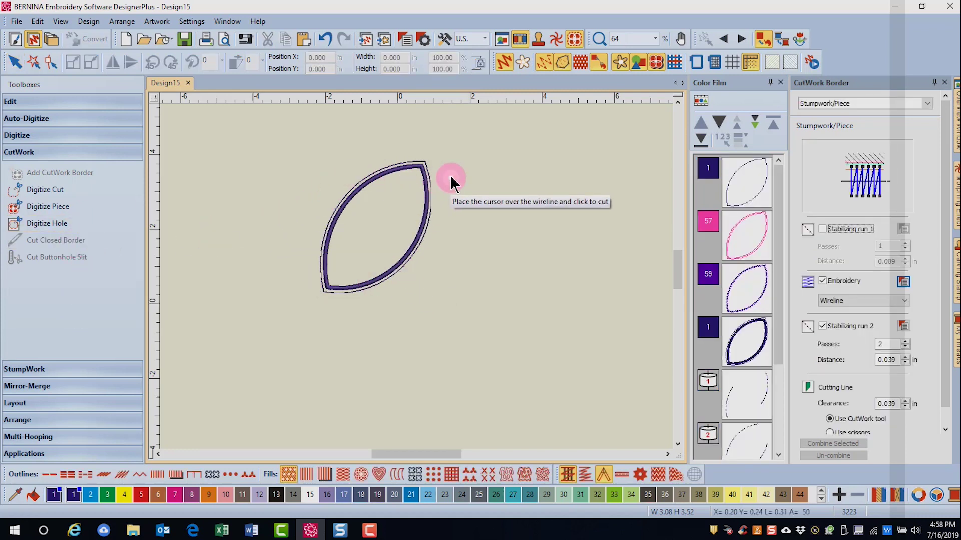
left_click(424, 166)
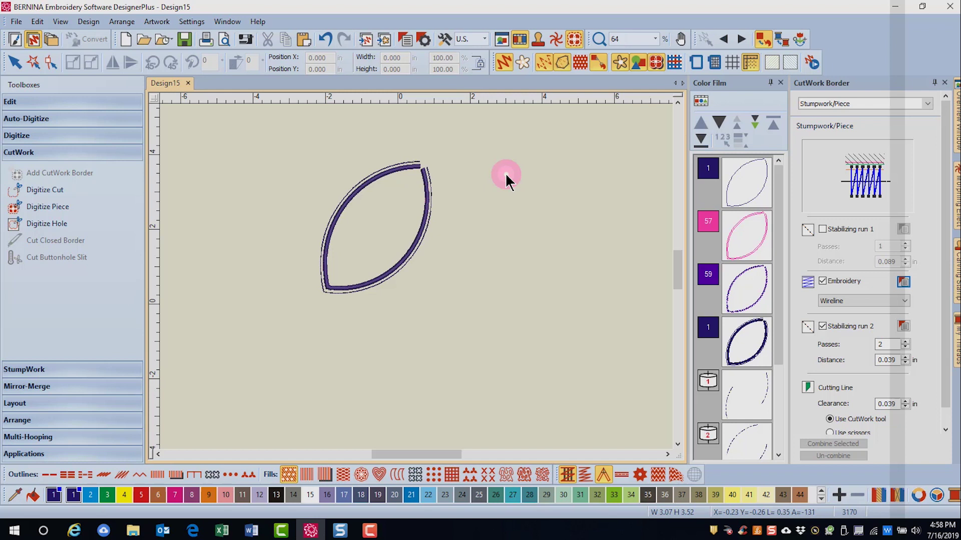
left_click(325, 38)
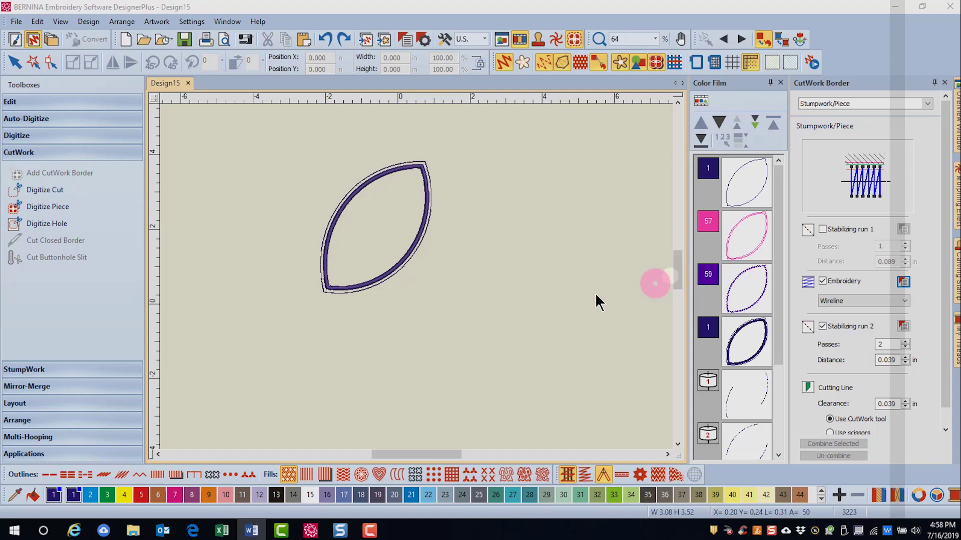
left_click(423, 155)
left_click(383, 206)
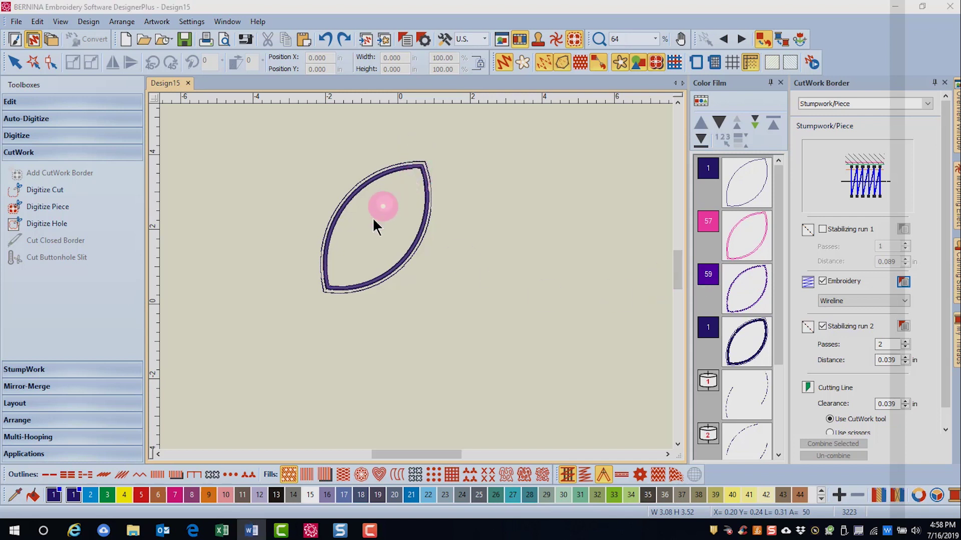
left_click(335, 284)
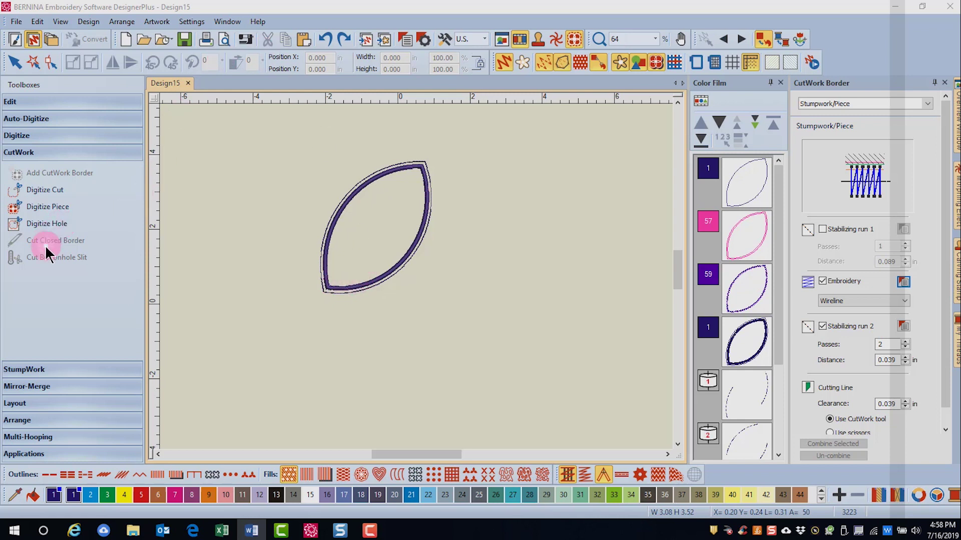
- Draw a four-point centre wireline from the leaf's bottom tip to its top tip
left_click(75, 369)
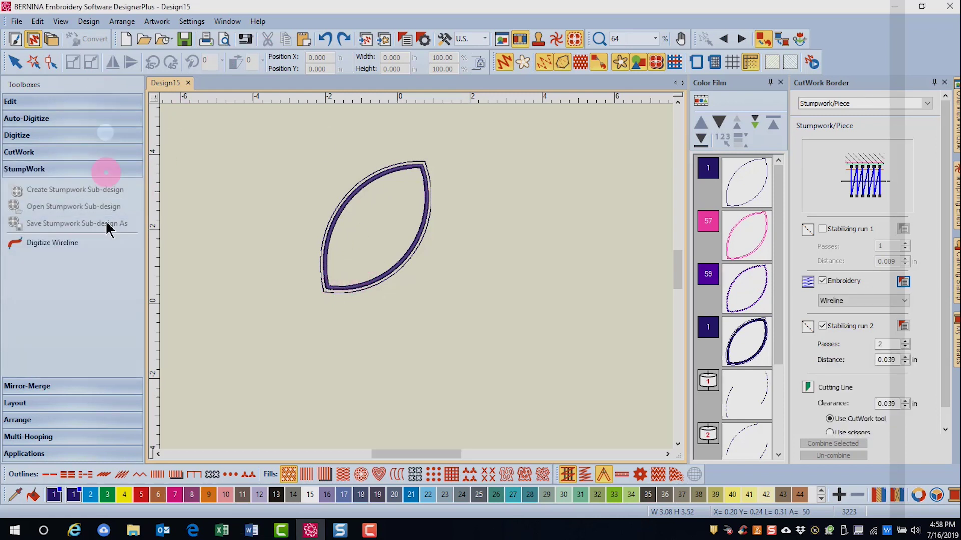
left_click(55, 250)
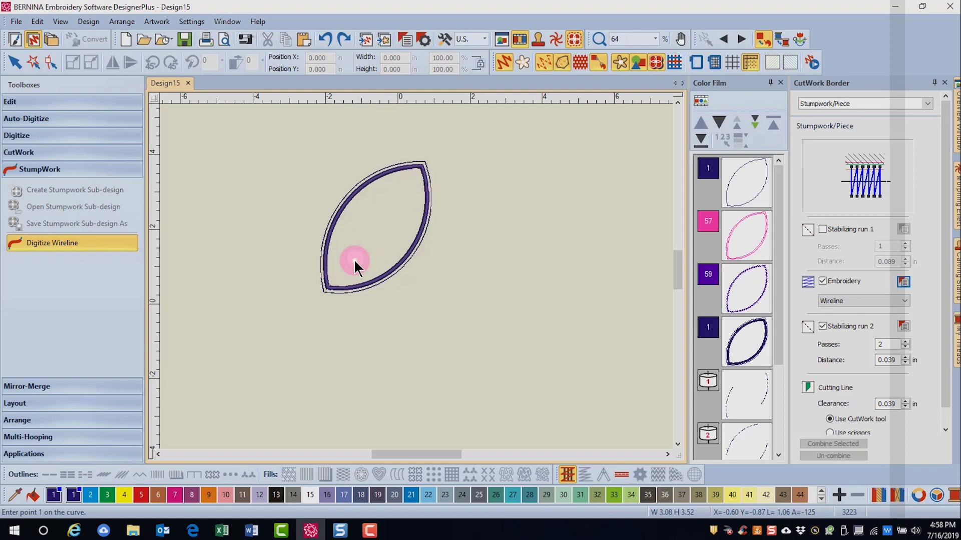
left_click(331, 282)
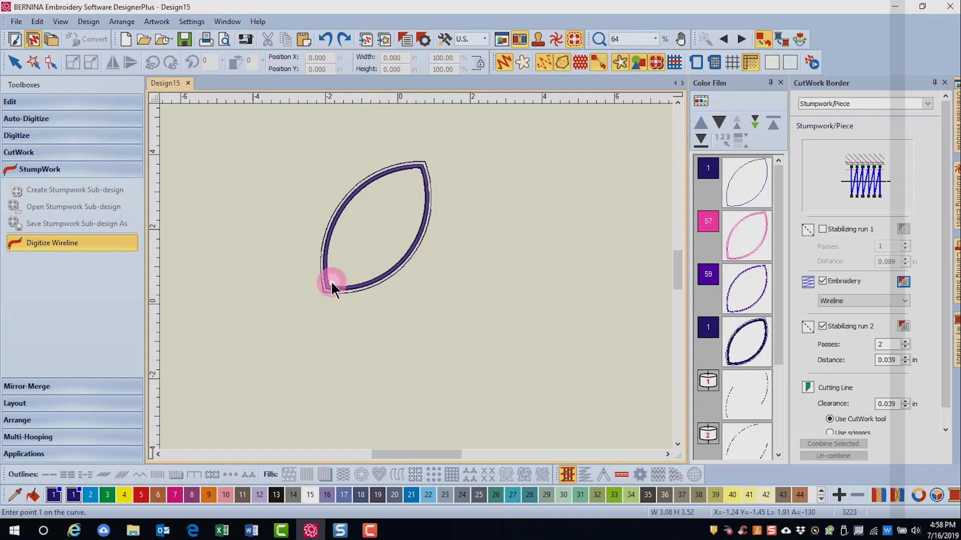
left_click(361, 230)
left_click(391, 199)
left_click(418, 169)
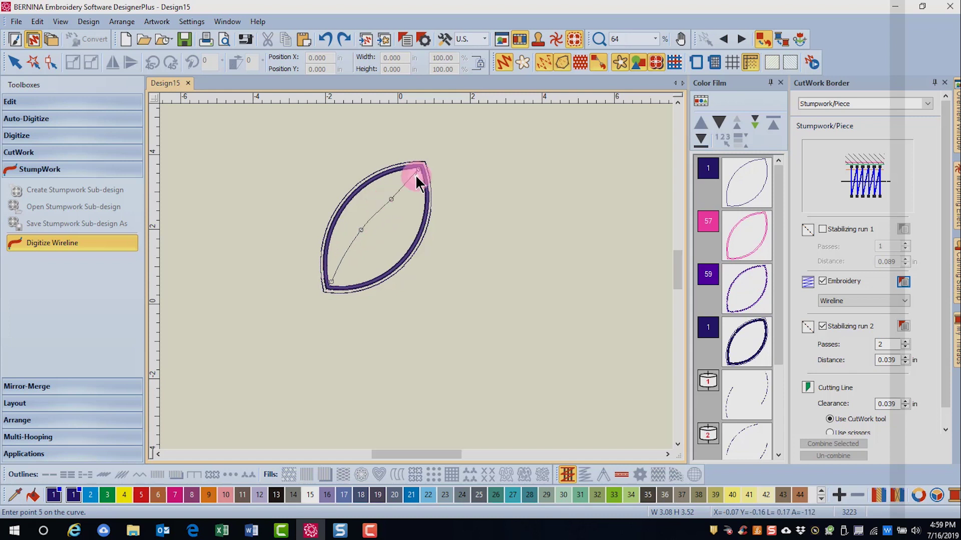
key("Return")
key("Escape")
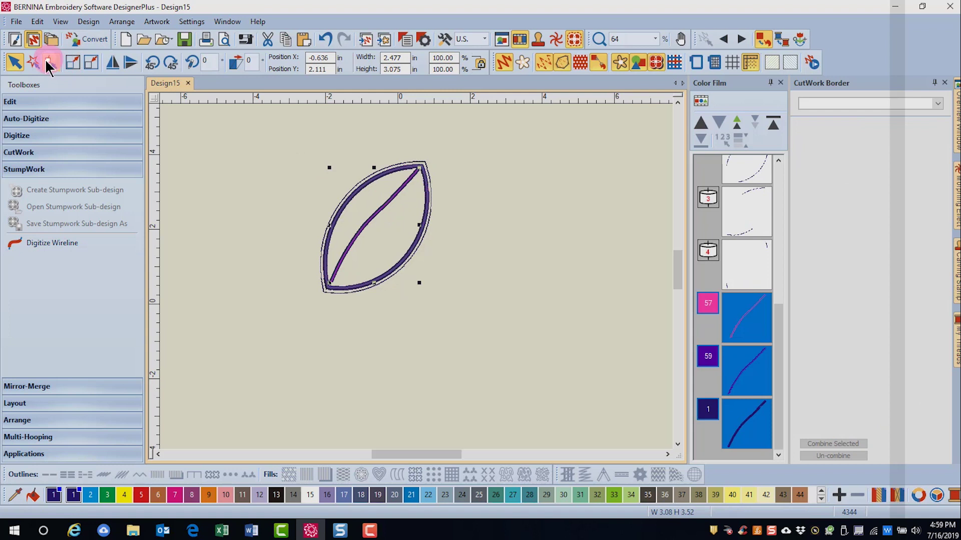
- Check the centre wireline's shape points with Reshape, then deselect
left_click(50, 62)
left_click(391, 195)
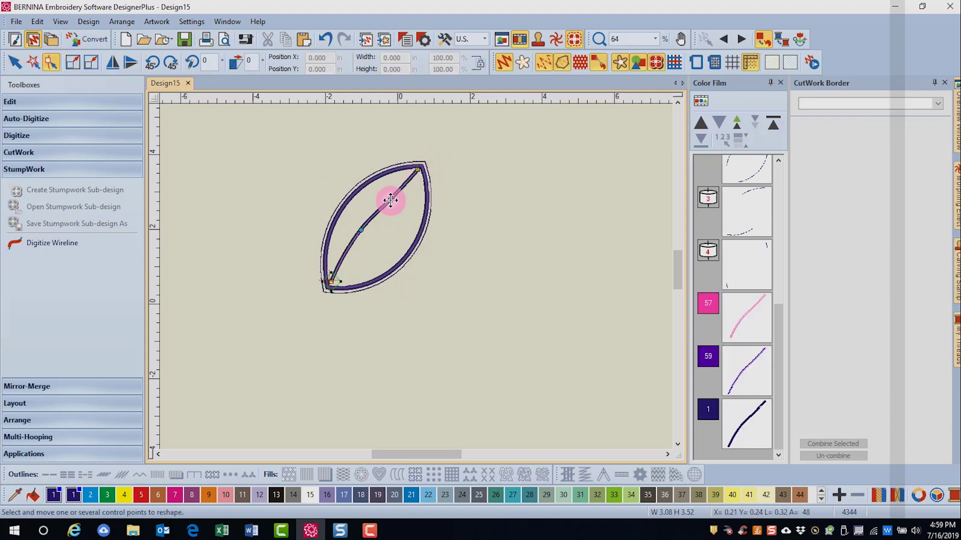
left_click(534, 188)
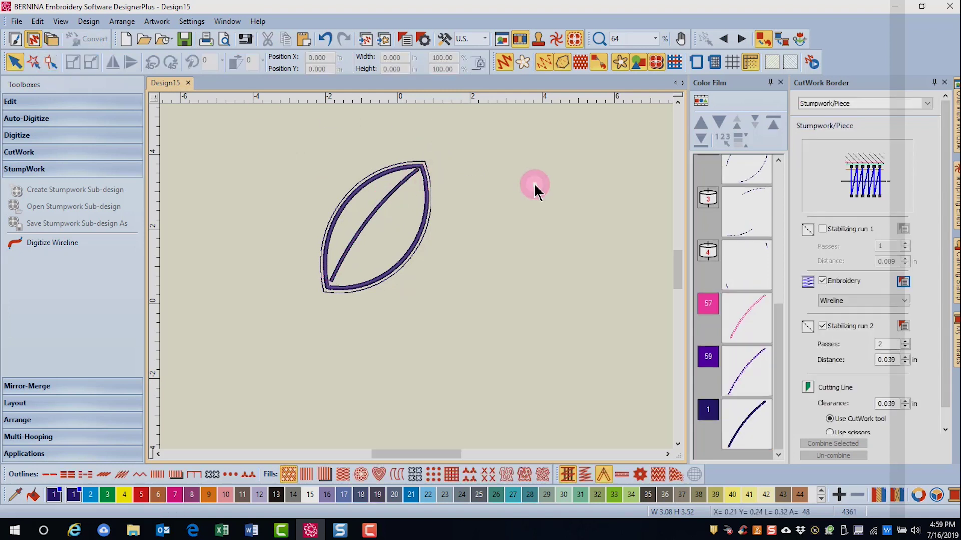
- Move the centre wireline's colour blocks to the start, then marquee-select the whole leaf
left_click(740, 315)
left_click(773, 124)
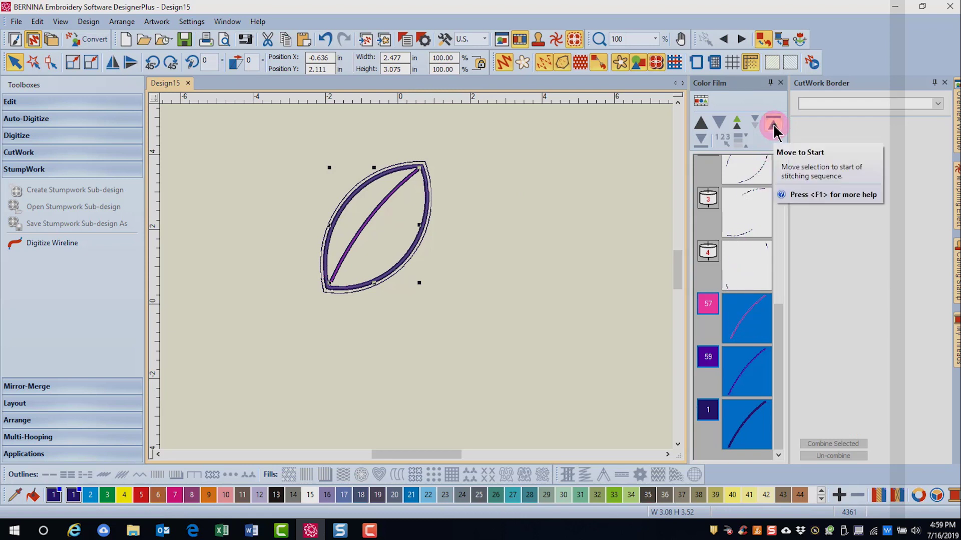
left_click(773, 125)
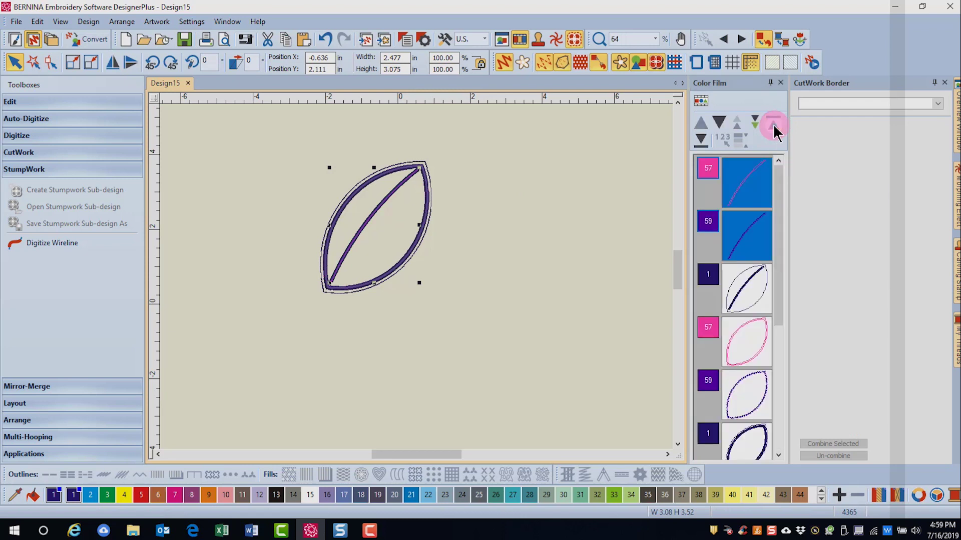
left_click(554, 238)
left_click_drag(260, 139, 491, 342)
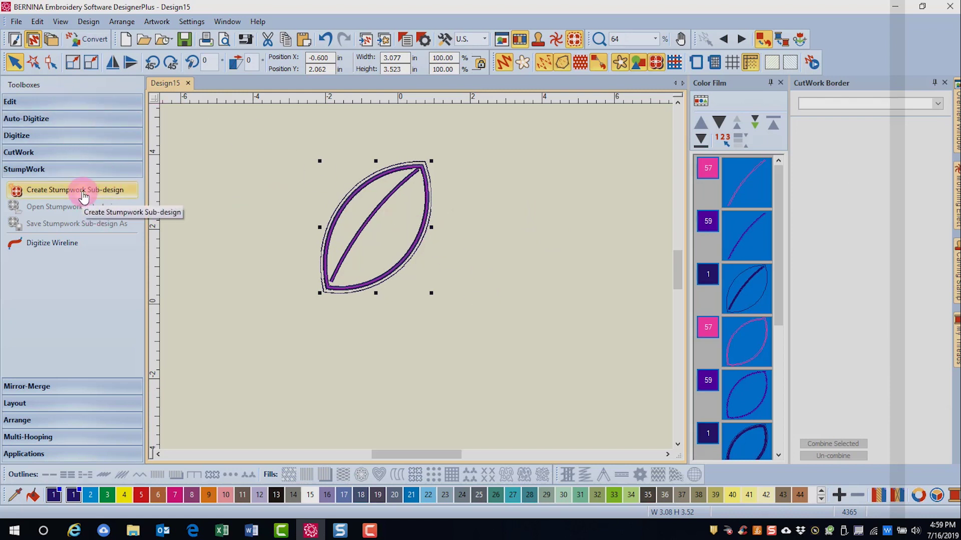
left_click(84, 197)
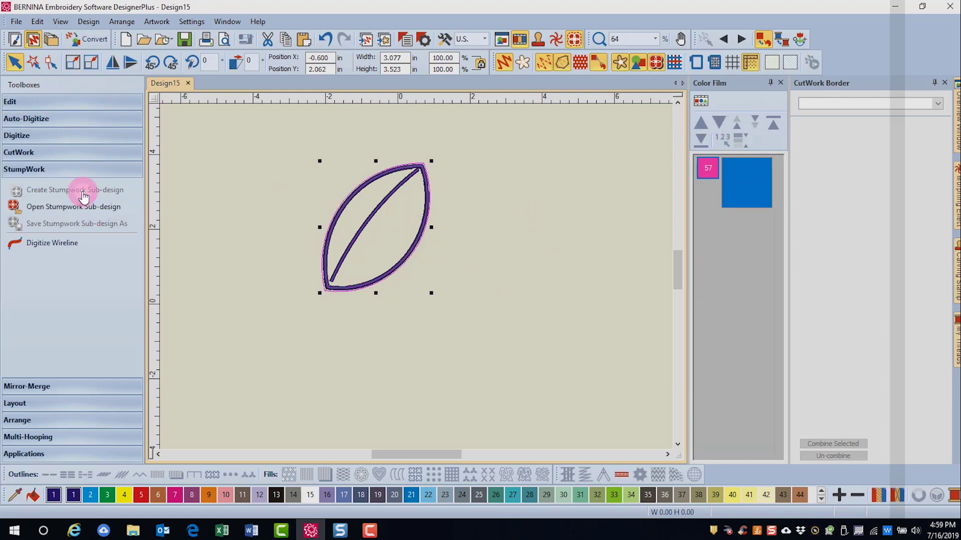
left_click(84, 208)
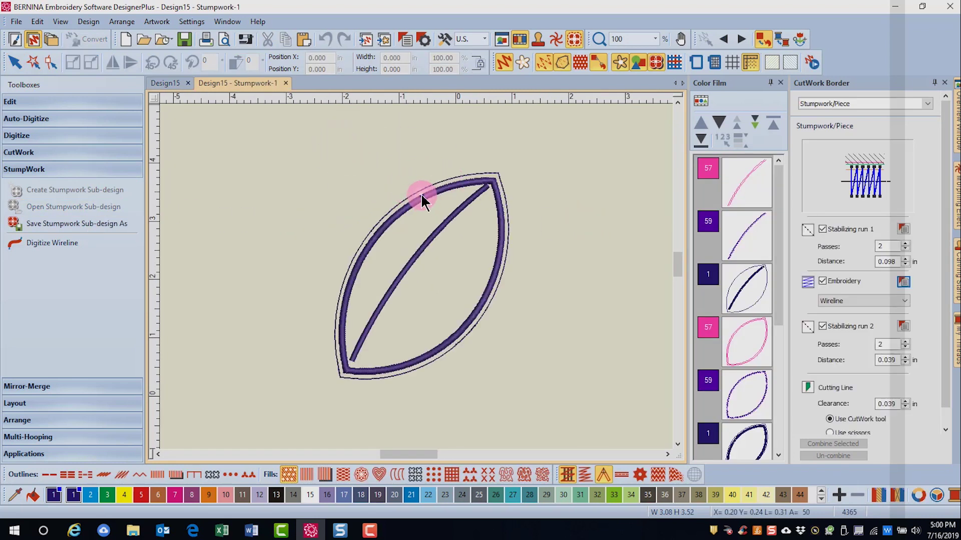
left_click(286, 83)
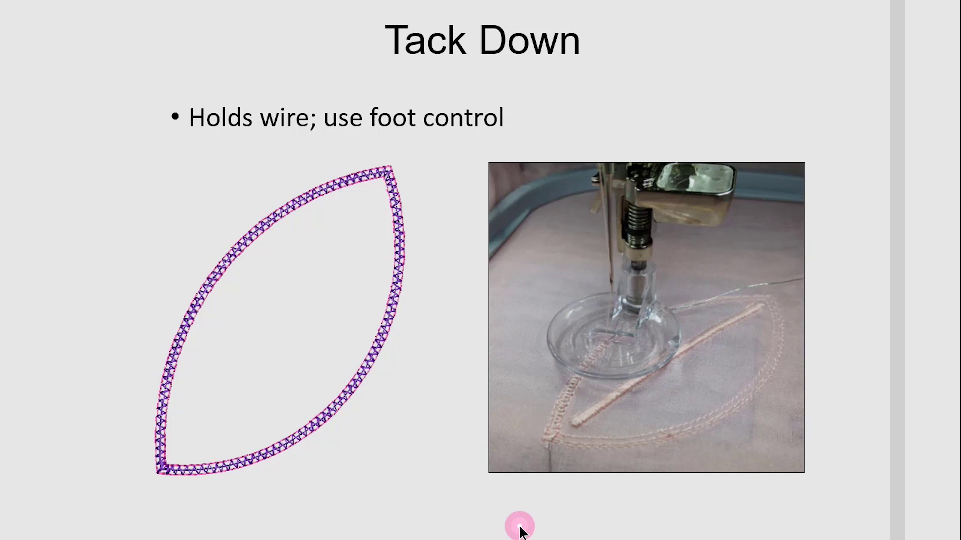
- Advance from the Tack Down slide to the Cover slide showing the wireline cover stitch
left_click(519, 530)
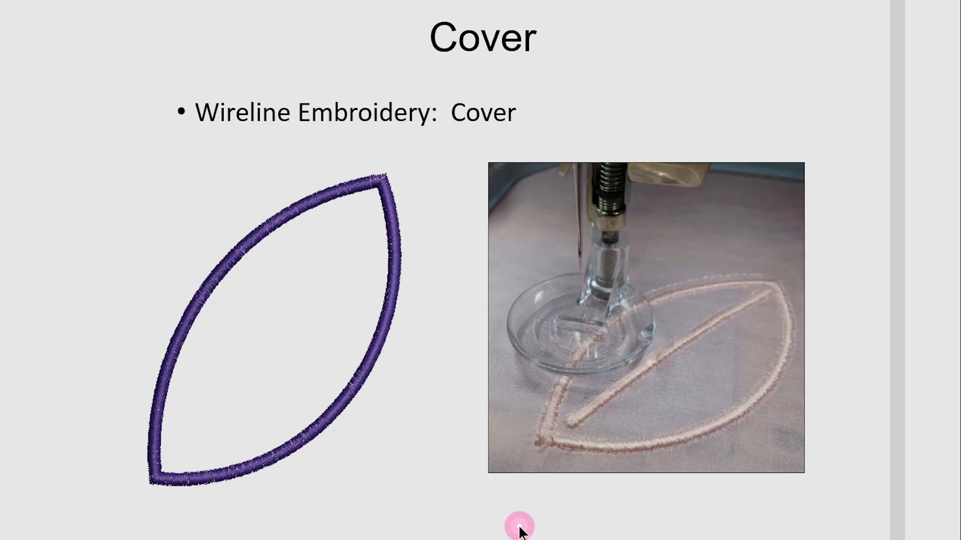